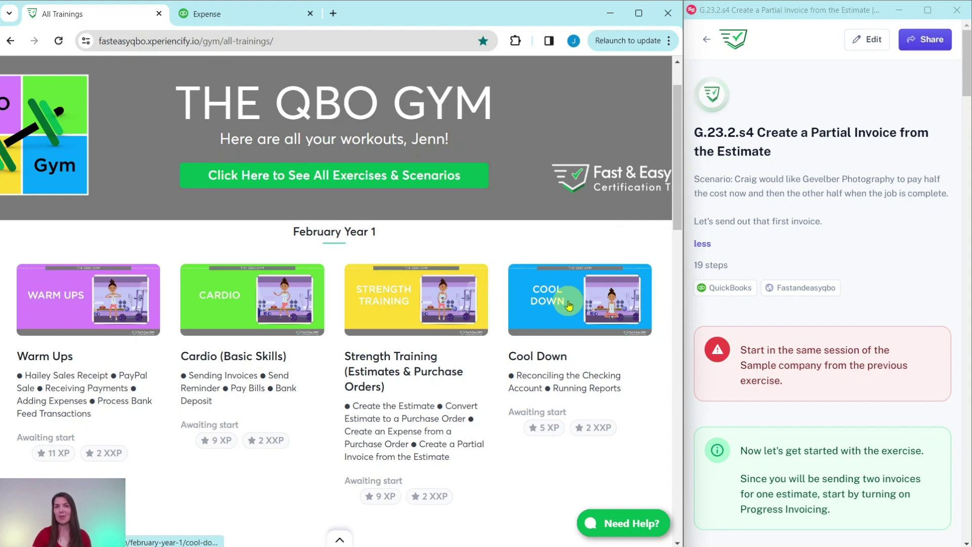
Step: Open the Strength Training workout and scroll to the Hands On Practice G.23.2.s4 partial-invoice exercise
click(391, 312)
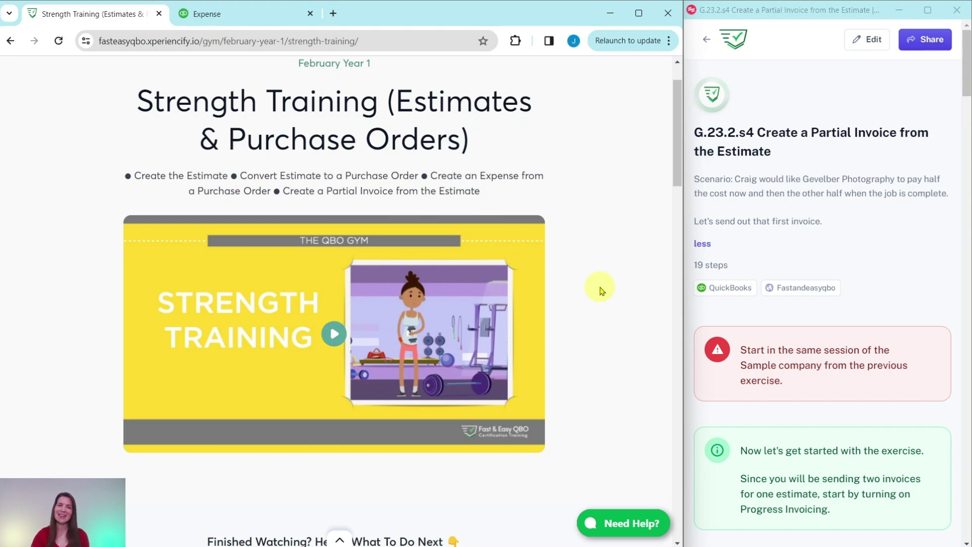
scroll(596, 290, down, 10)
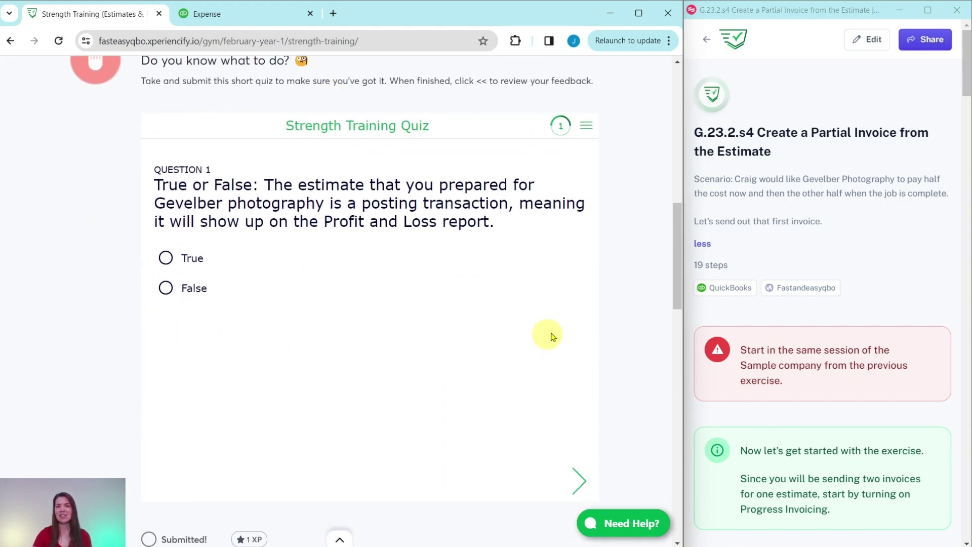
scroll(637, 213, down, 9)
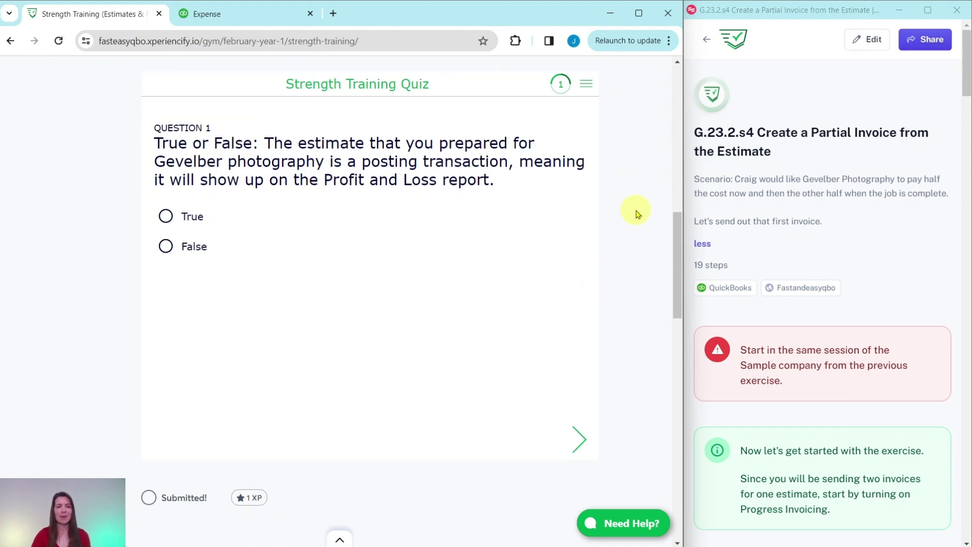
scroll(637, 213, down, 1)
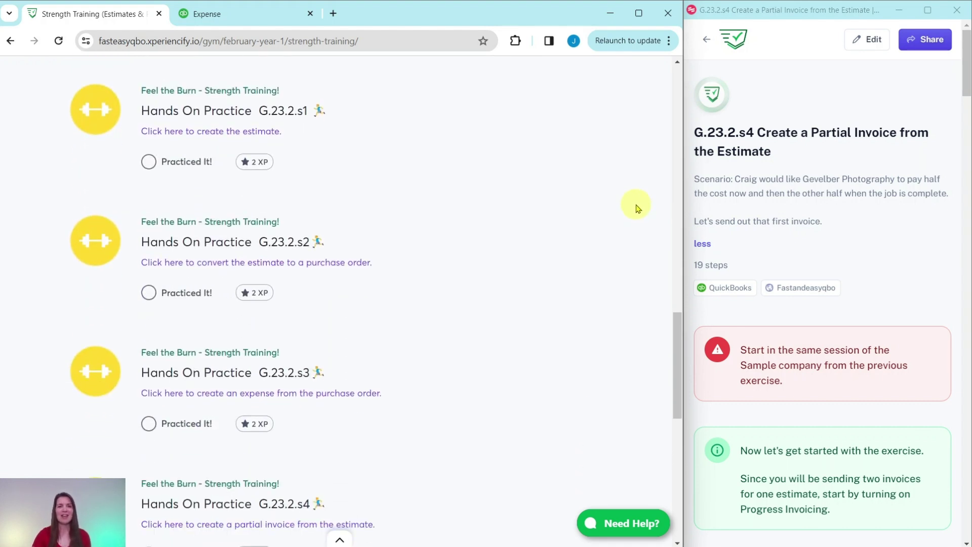
scroll(637, 209, down, 5)
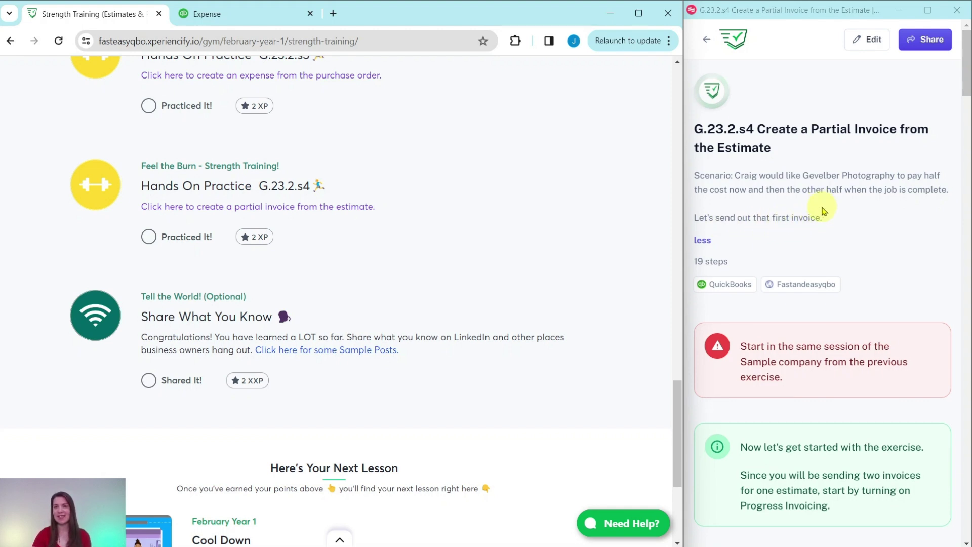
Step: Scroll the Tango guide to steps 1–2, then return to the QuickBooks Sales Estimates list
scroll(819, 202, down, 4)
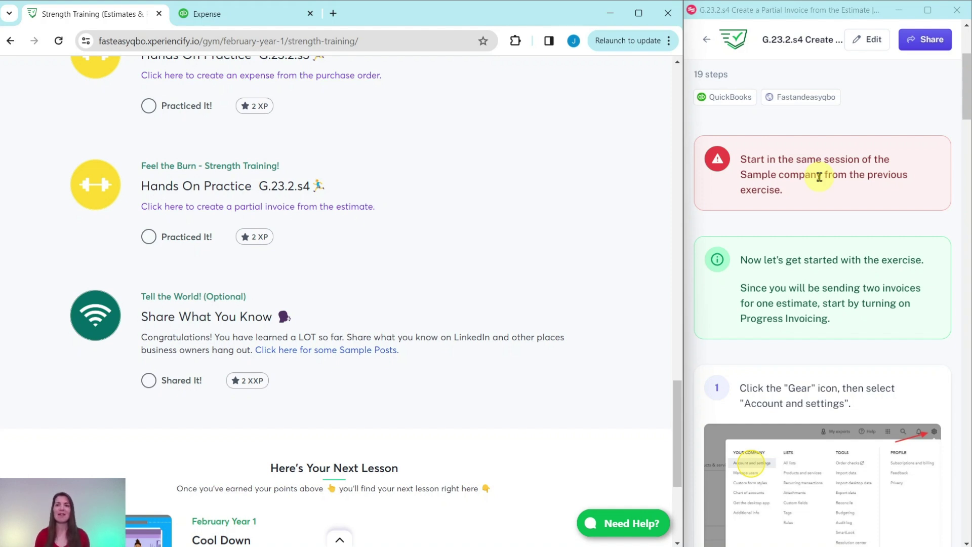
scroll(819, 176, down, 4)
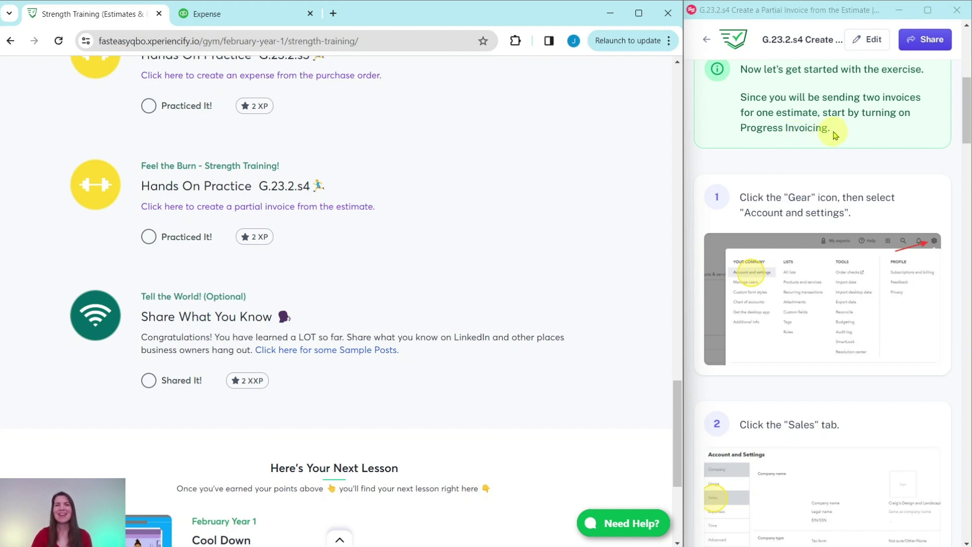
scroll(828, 133, down, 1)
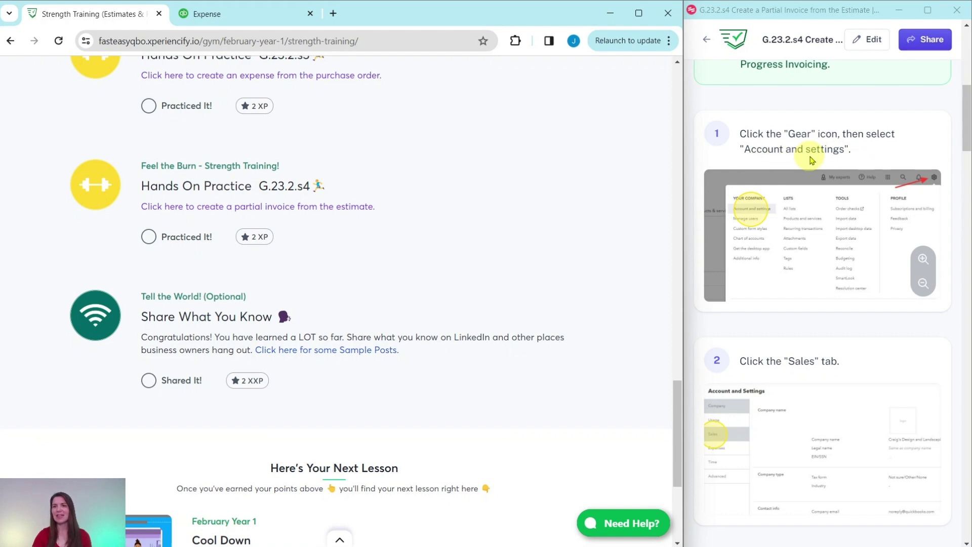
click(254, 14)
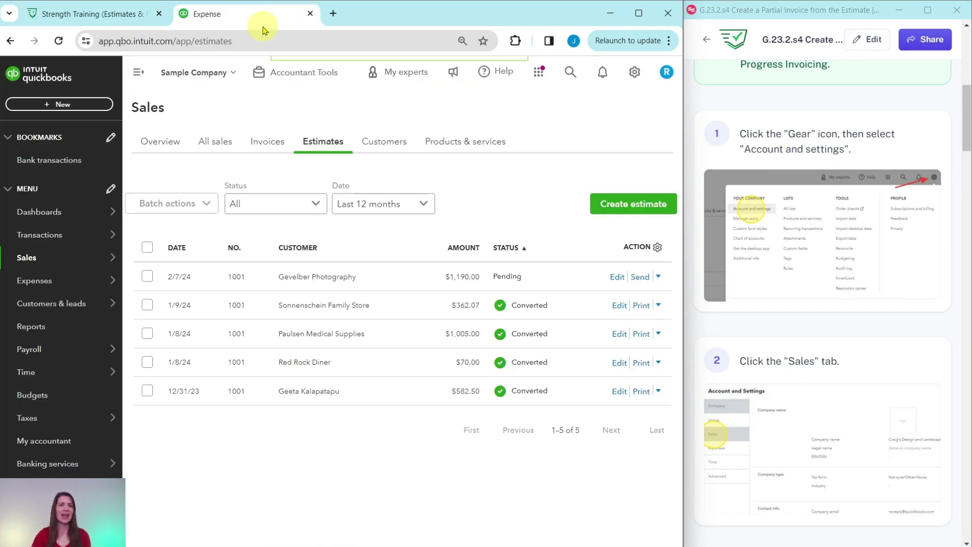
Step: Go to Account and Settings > Sales and scroll to the Progress Invoicing setting
click(635, 74)
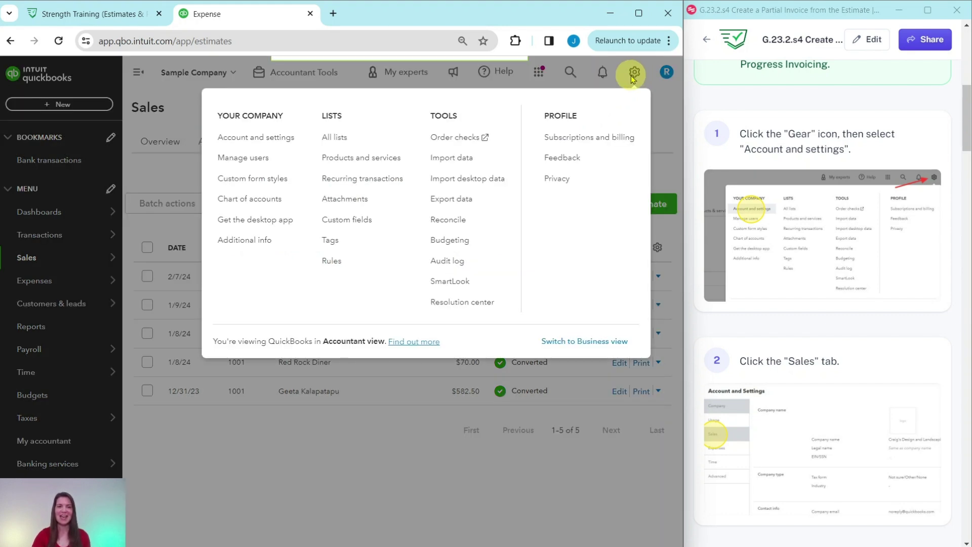
click(247, 140)
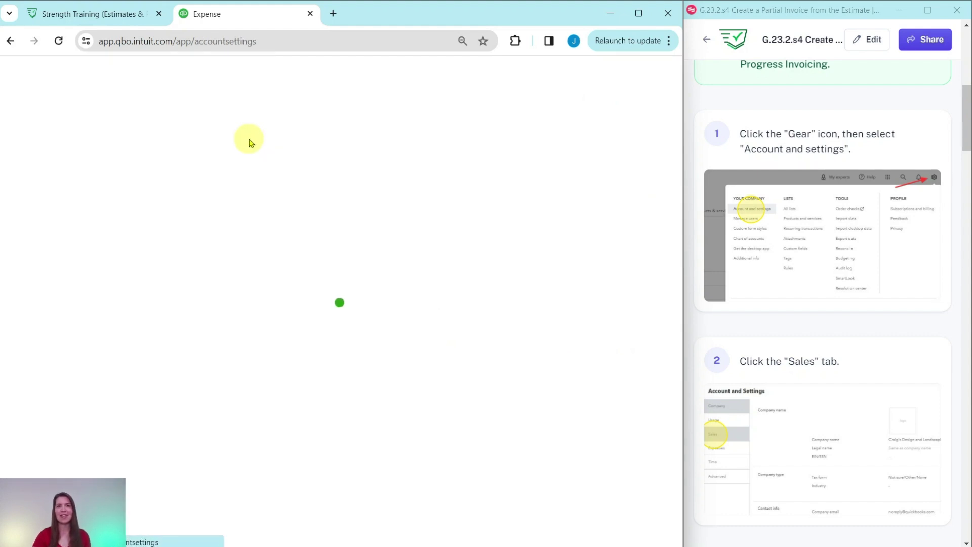
scroll(760, 204, down, 1)
scroll(760, 204, down, 4)
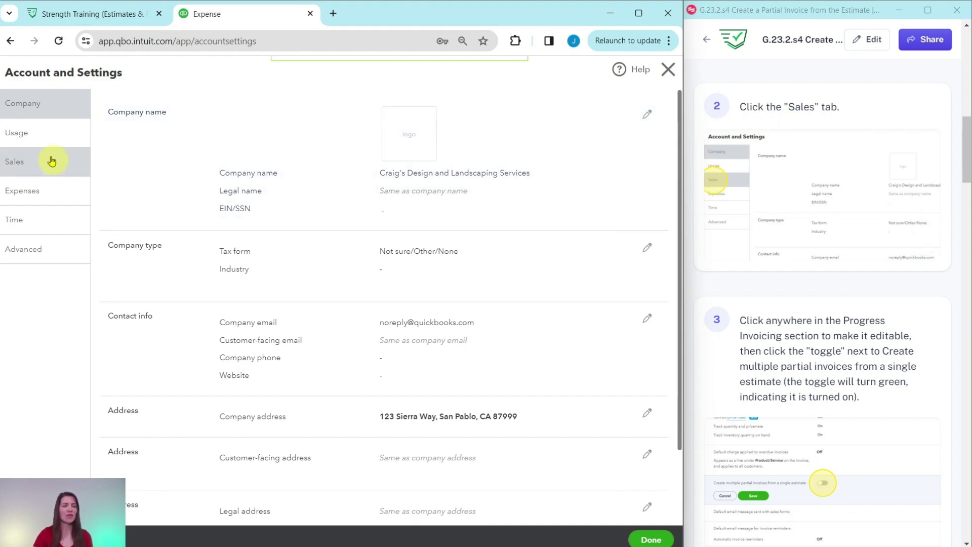
click(17, 167)
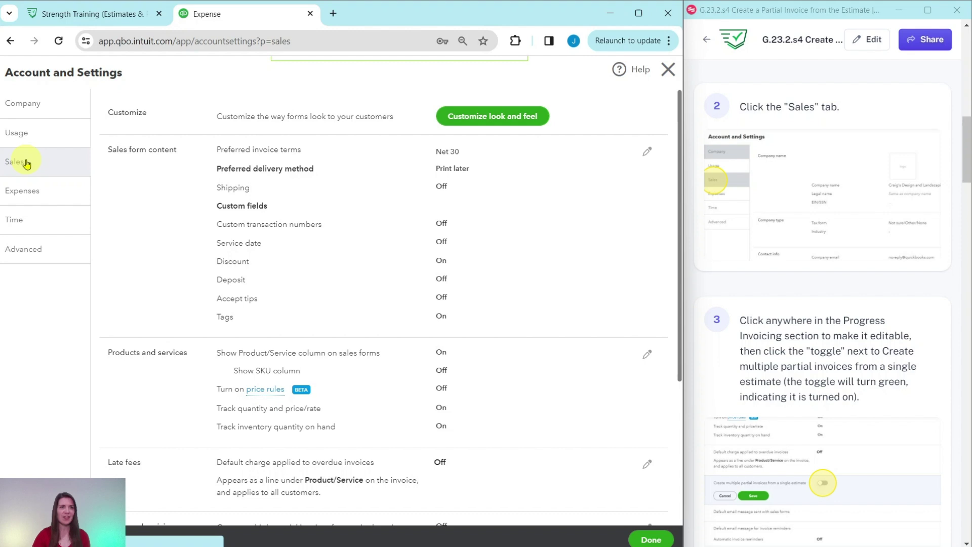
scroll(800, 255, down, 1)
scroll(800, 255, down, 3)
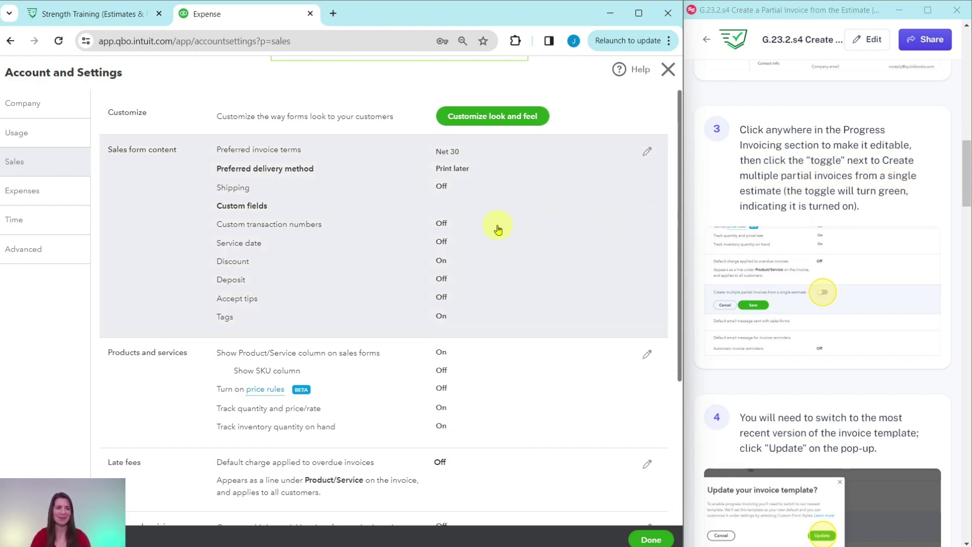
scroll(496, 226, down, 3)
scroll(496, 223, down, 2)
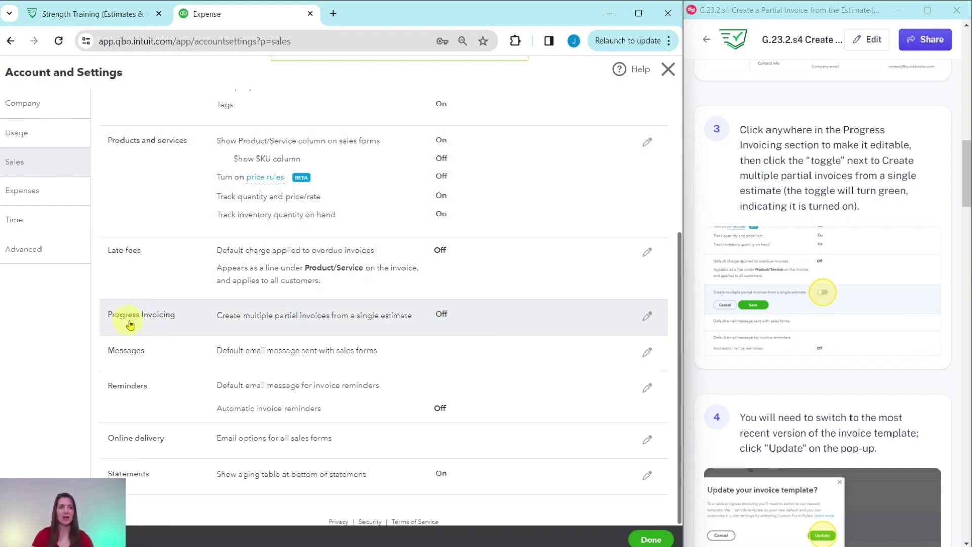
Step: Turn Progress Invoicing on, accept the newest invoice template, save, and exit settings
click(495, 322)
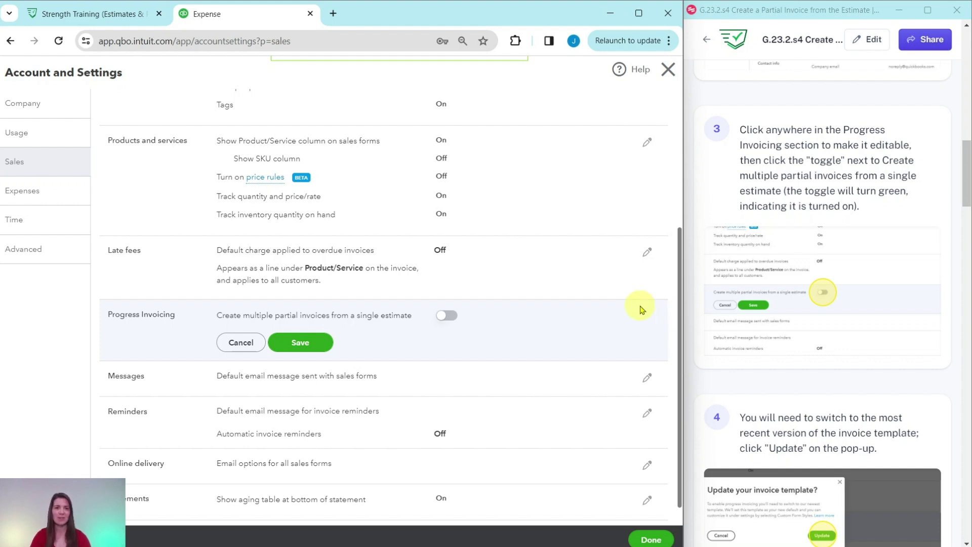
click(447, 316)
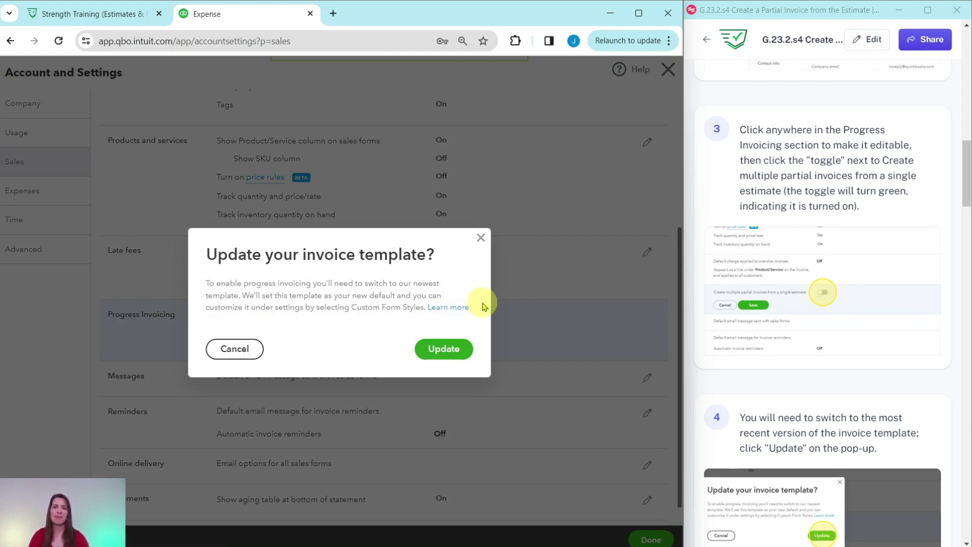
scroll(833, 428, down, 4)
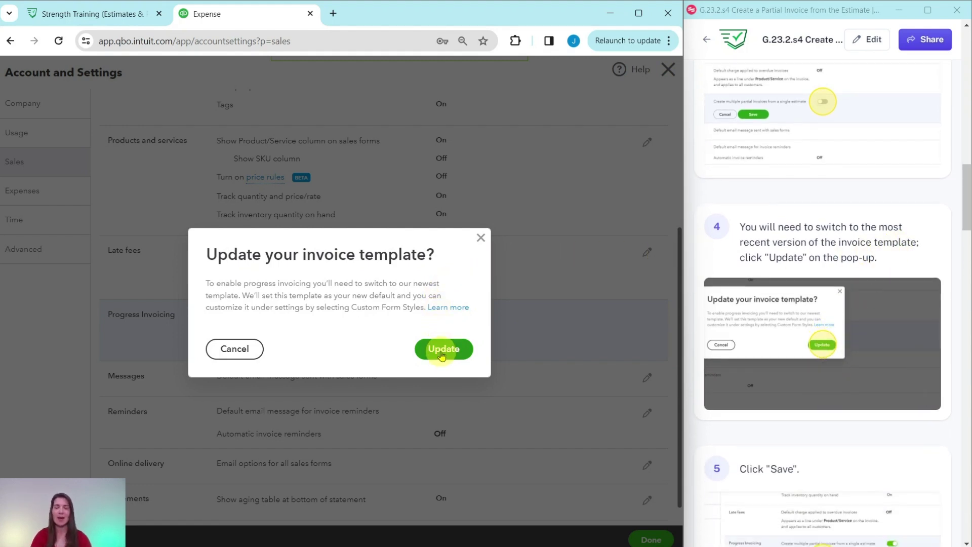
click(442, 351)
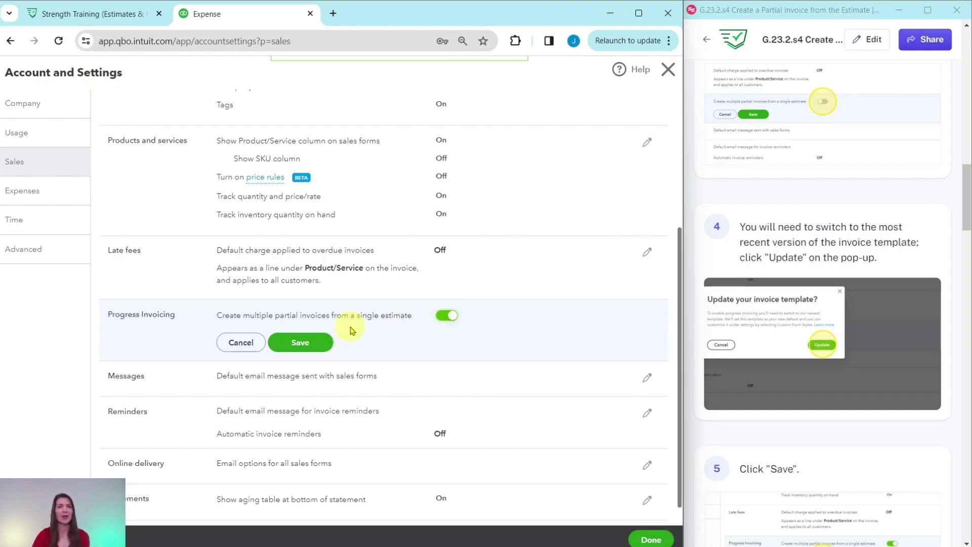
click(300, 346)
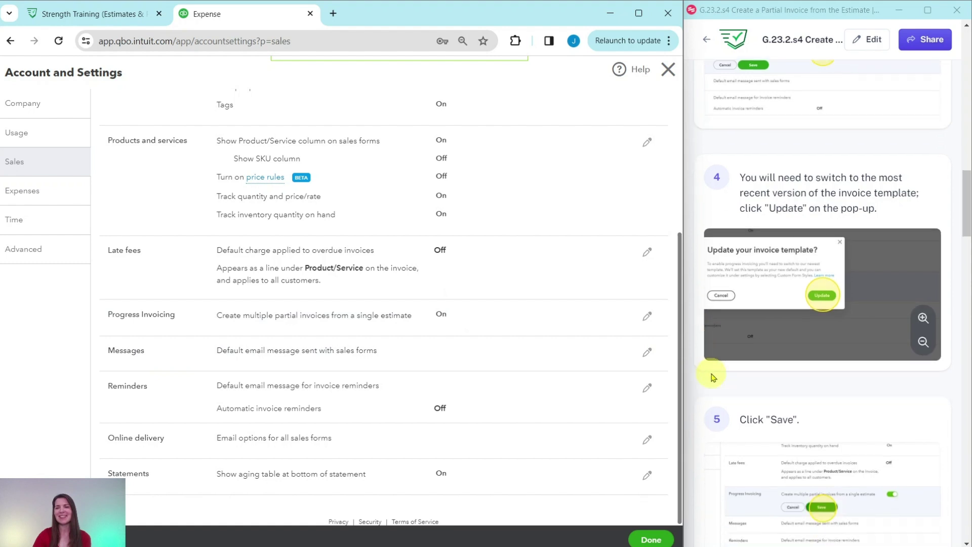
scroll(714, 373, down, 7)
scroll(720, 373, down, 5)
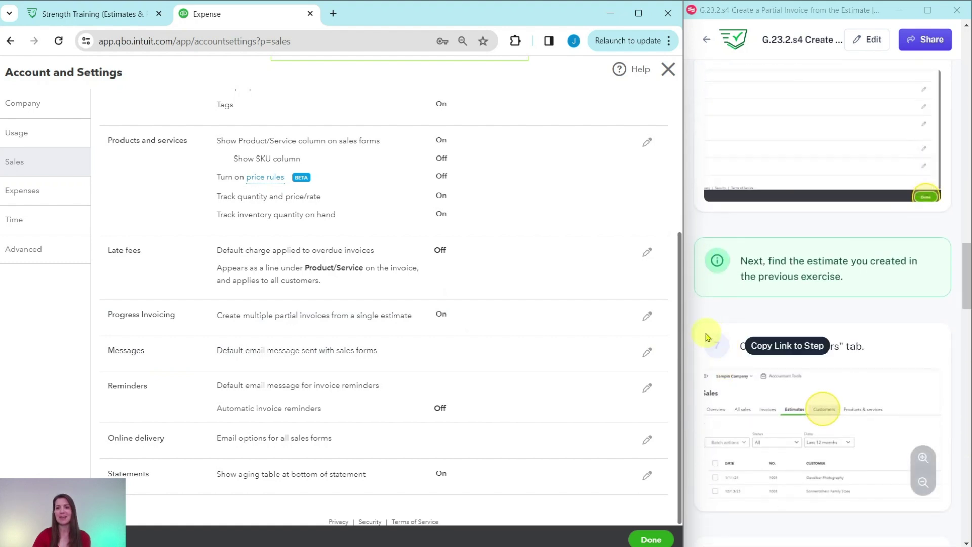
click(652, 540)
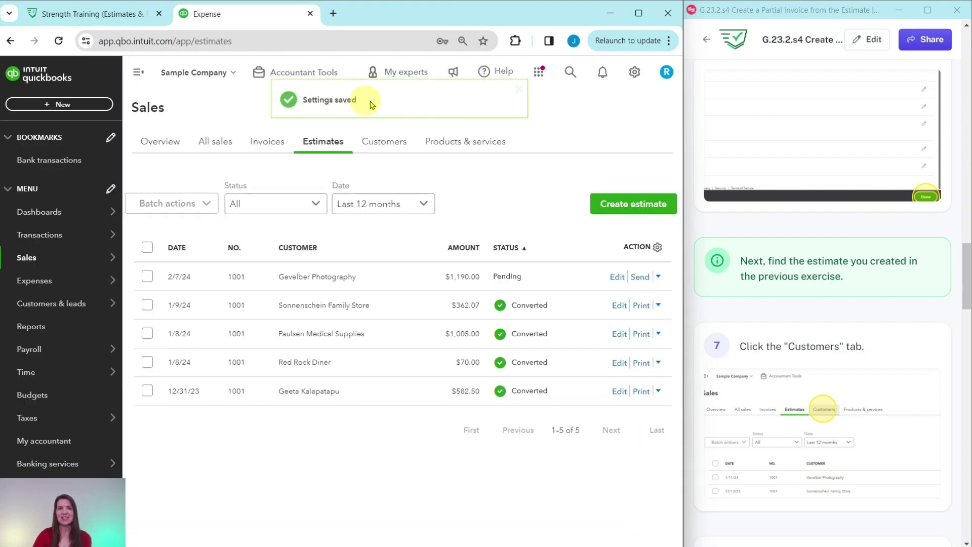
Step: Filter the Sales Customers list to estimates, leaving Gevelber Photography's $1,190 open estimate
scroll(771, 199, down, 4)
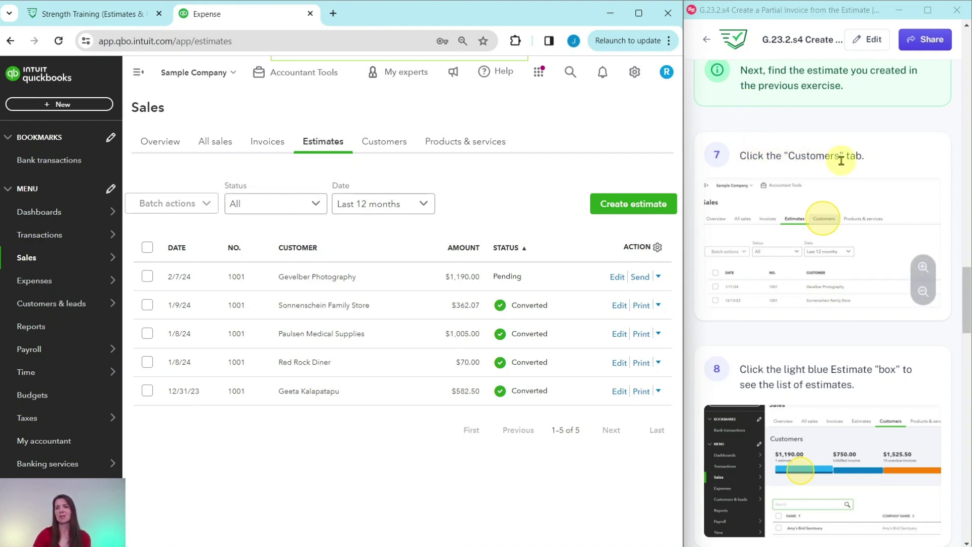
click(384, 147)
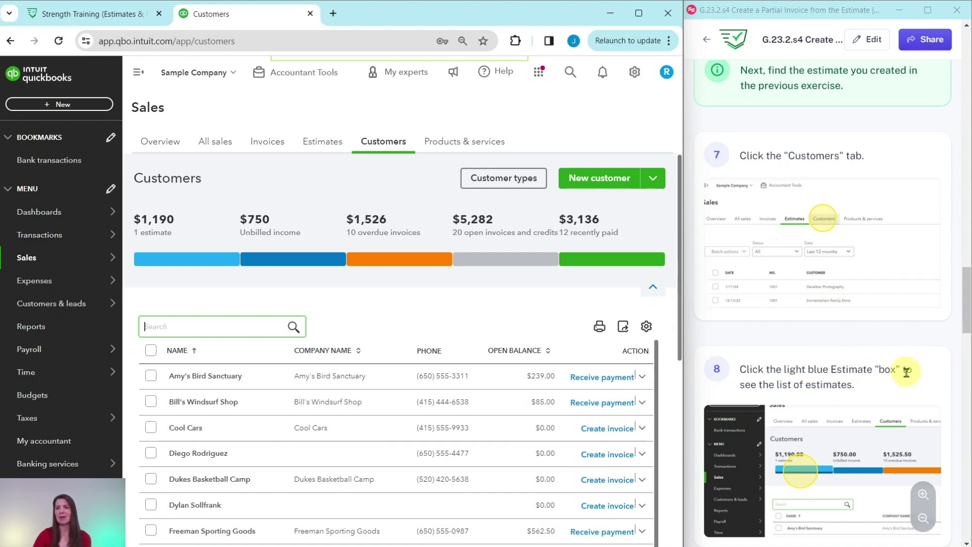
scroll(875, 374, down, 3)
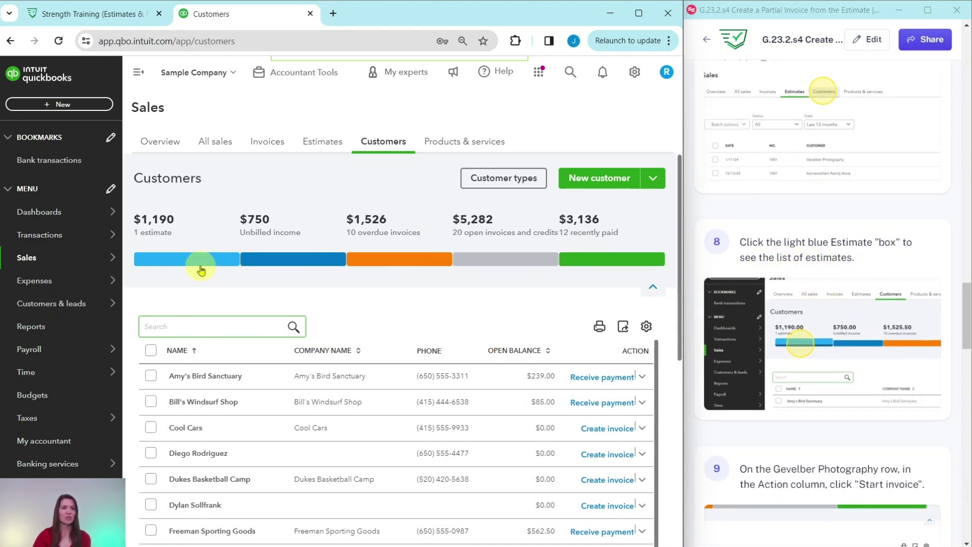
click(157, 242)
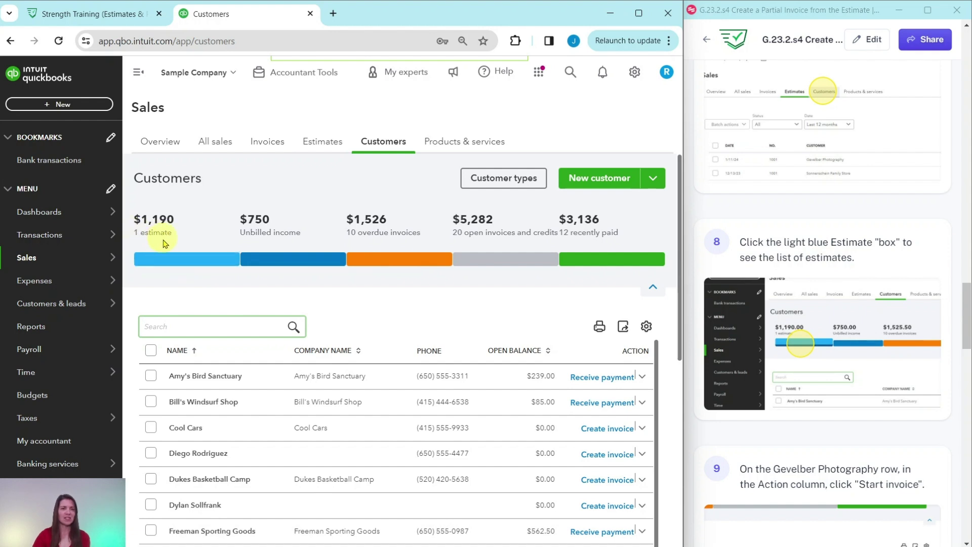
click(189, 261)
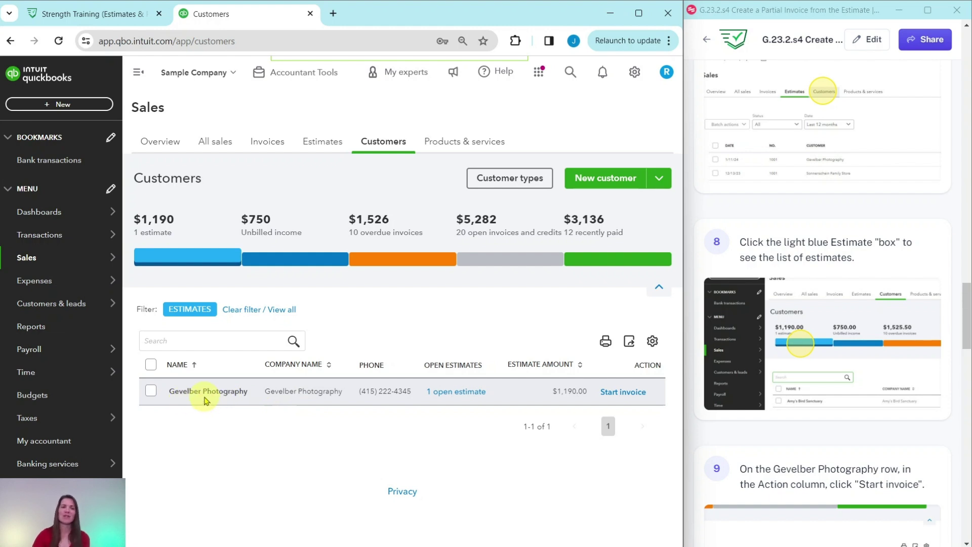
scroll(856, 382, down, 4)
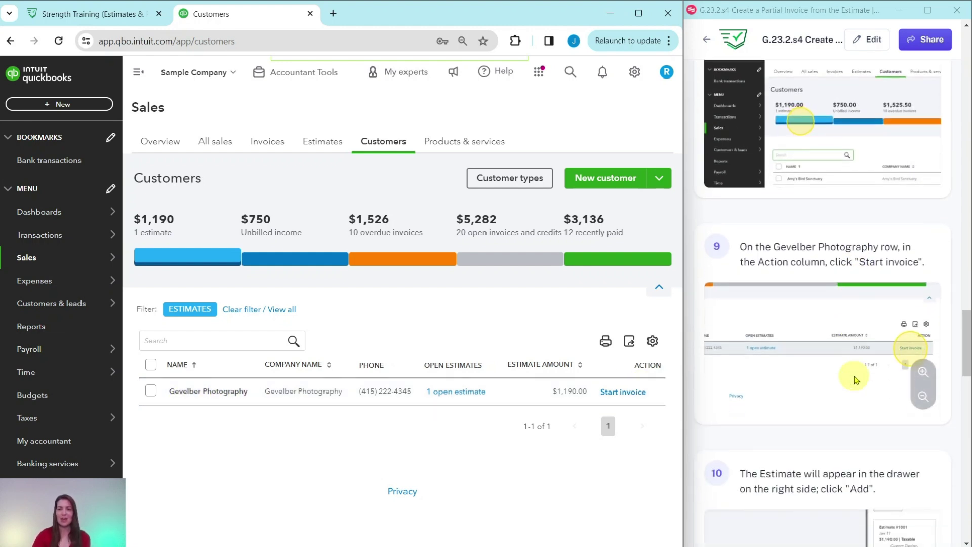
scroll(856, 380, down, 2)
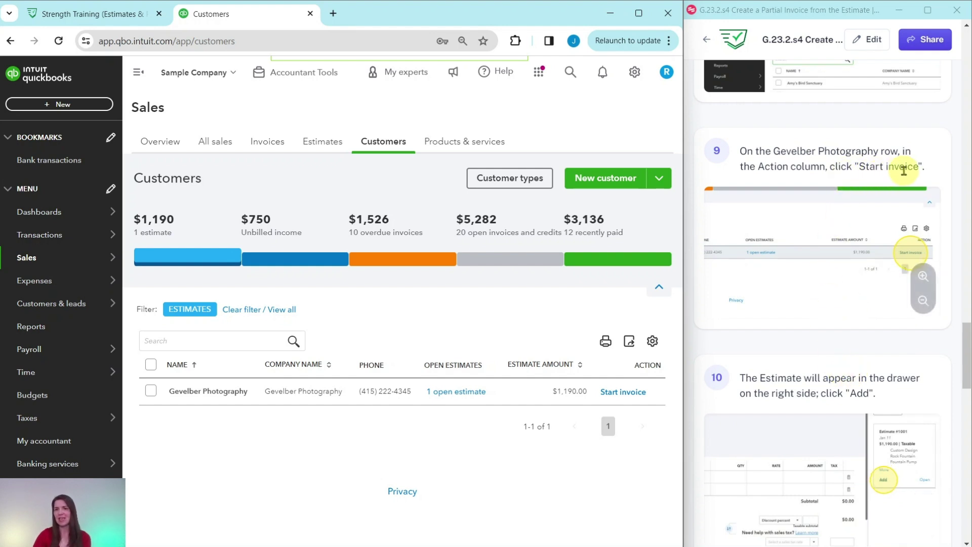
Step: Start an invoice for Gevelber Photography and add Estimate #1001 to it
click(618, 392)
scroll(816, 290, down, 1)
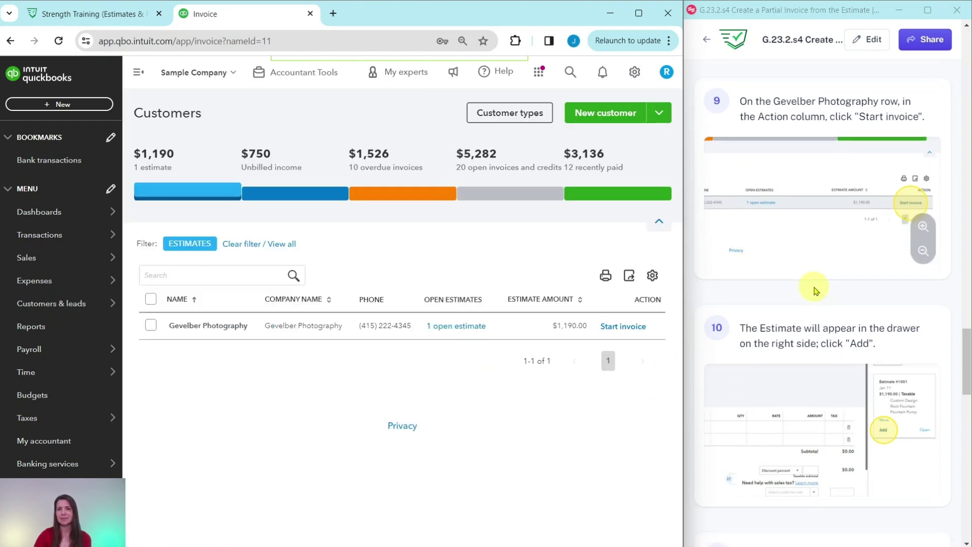
scroll(816, 291, down, 3)
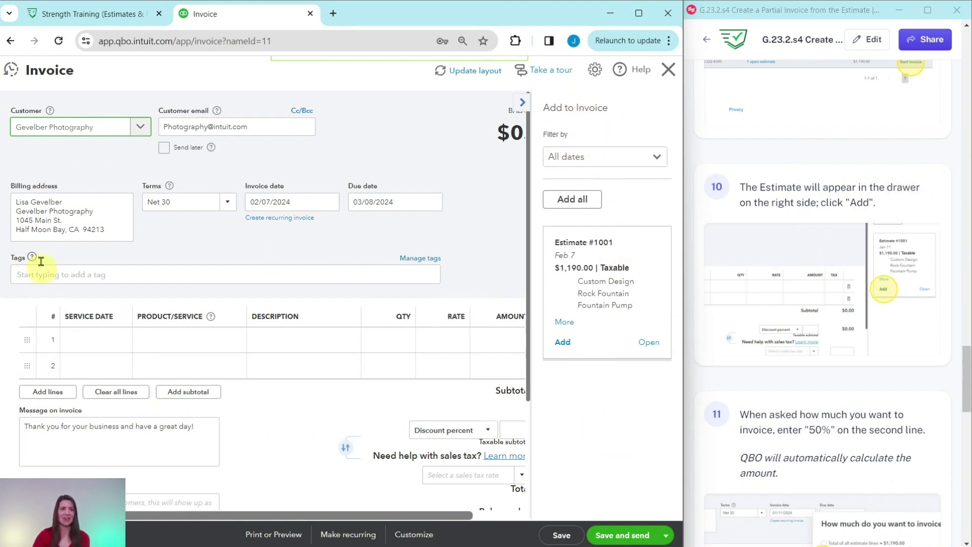
click(119, 126)
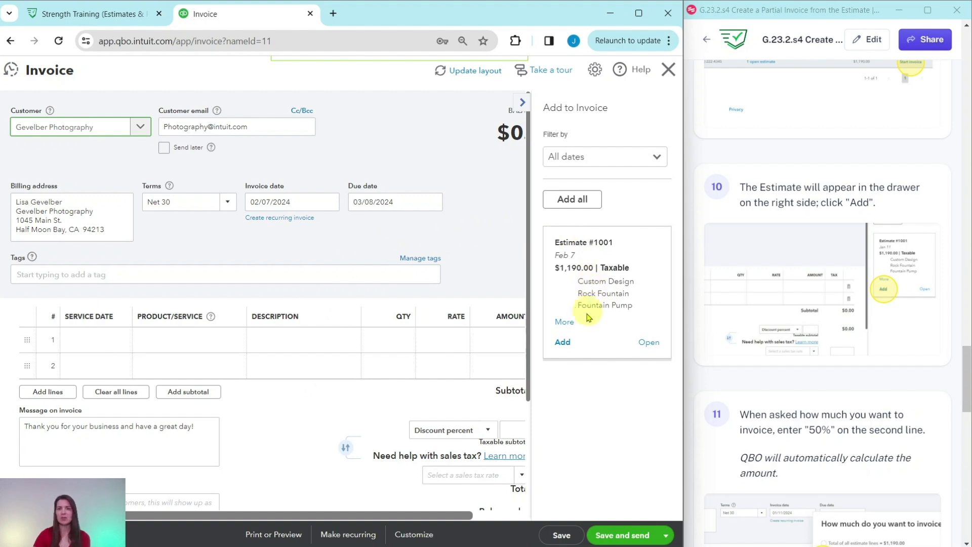
click(563, 345)
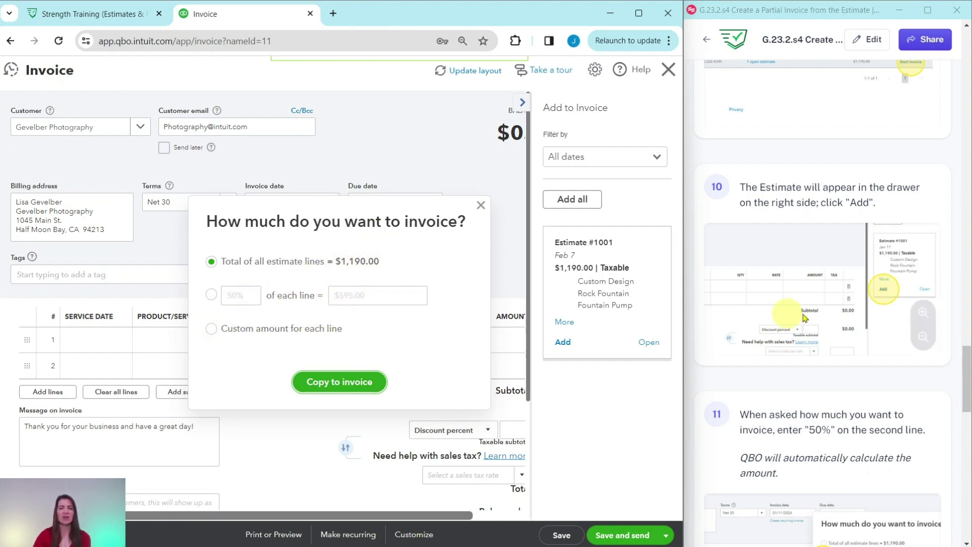
Step: Choose to invoice 50% of each line, totalling $595.00 of Estimate #1001
scroll(798, 259, down, 6)
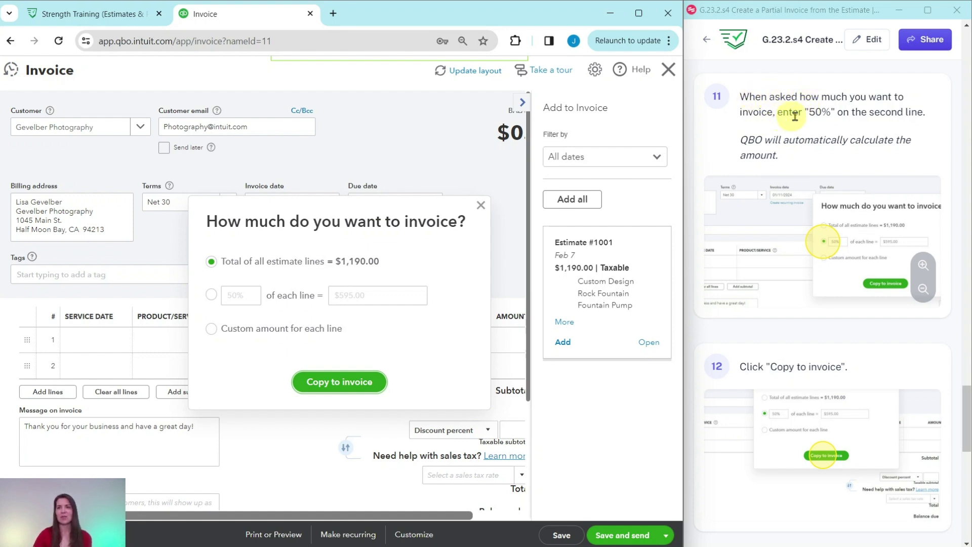
click(211, 294)
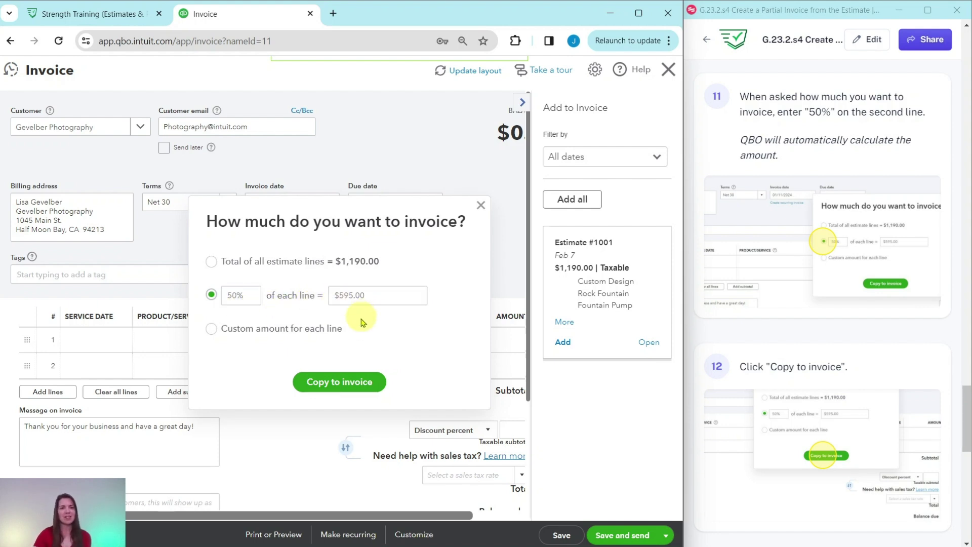
Step: Copy the 50% amounts onto the invoice, giving four lines and a $595.00 balance due
click(338, 388)
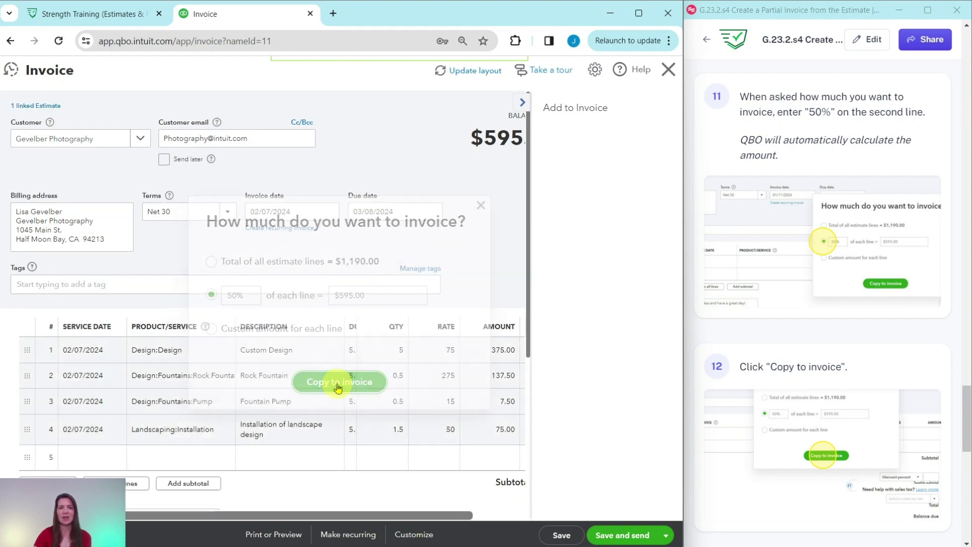
scroll(782, 306, down, 8)
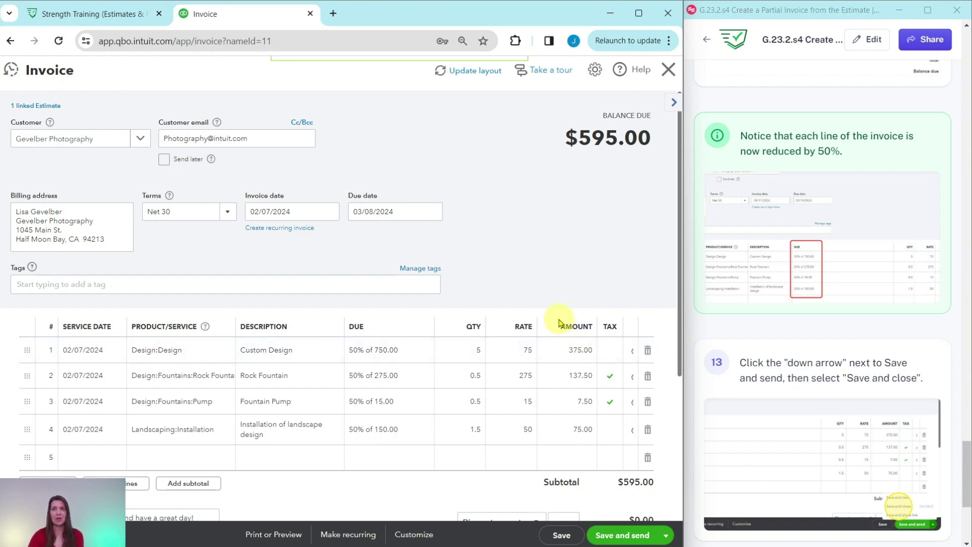
scroll(790, 304, down, 3)
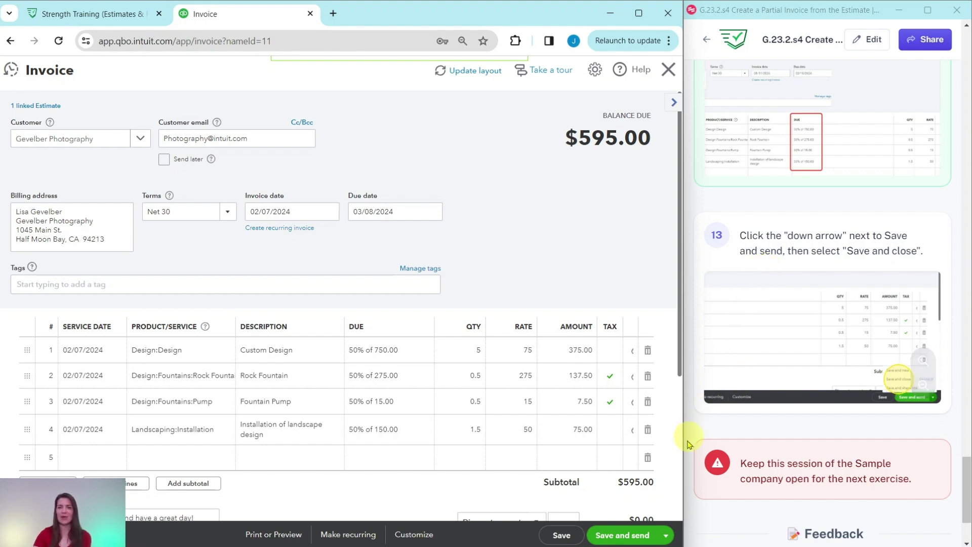
Step: Save the $595 partial invoice with Save and close from the Save and send menu
click(667, 536)
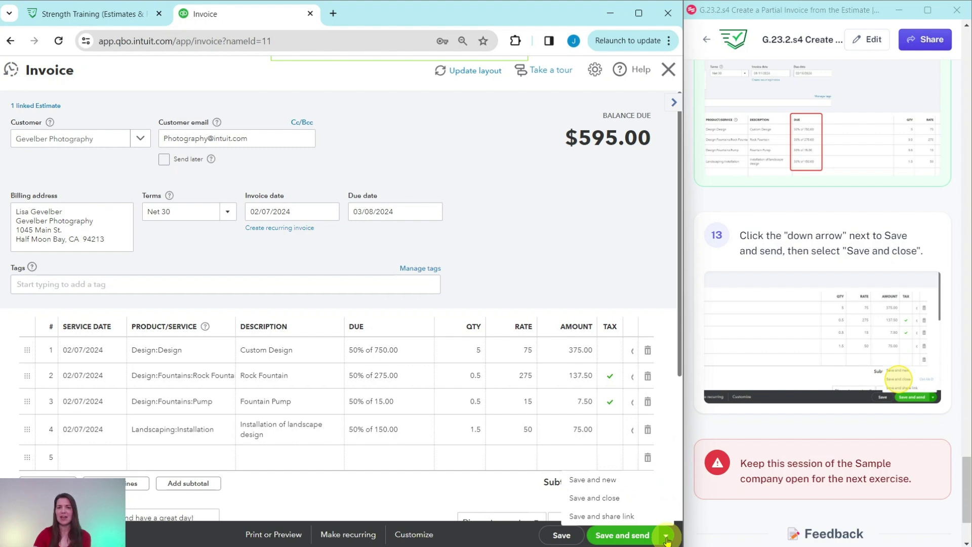
click(595, 499)
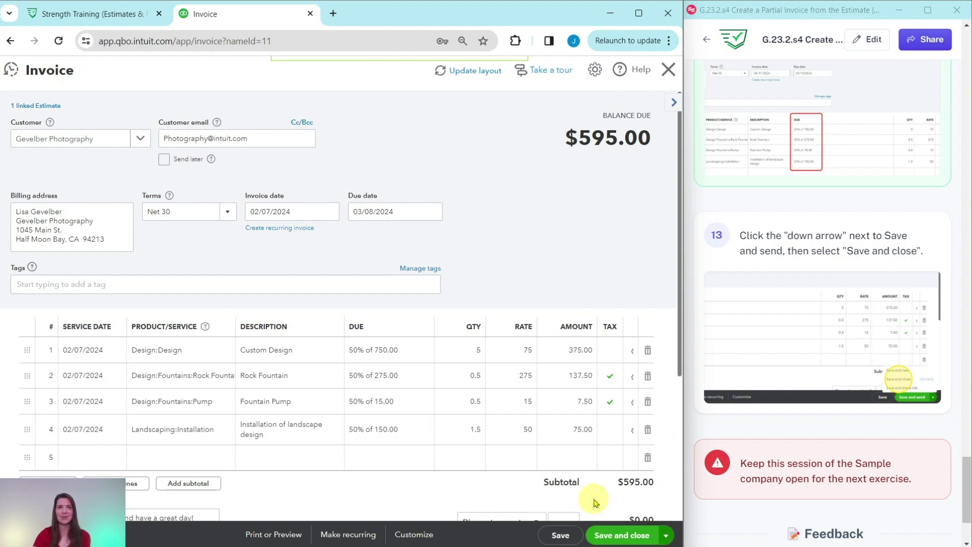